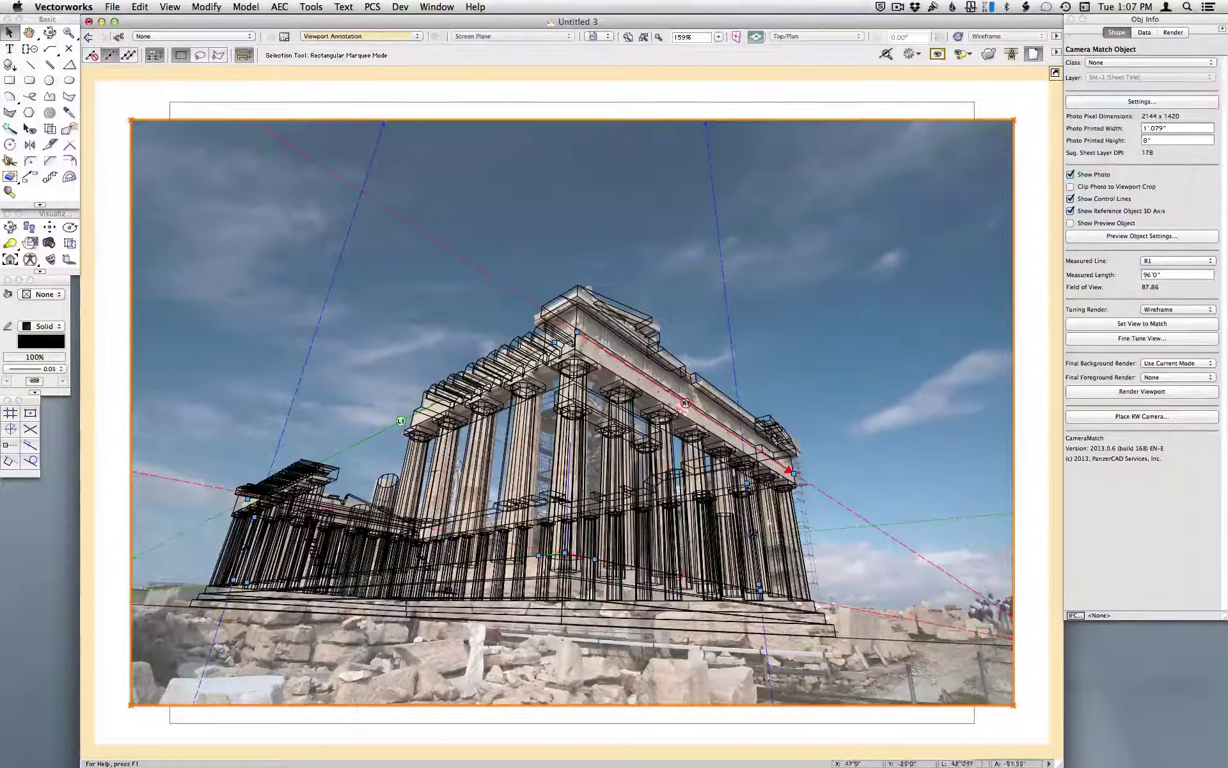
Set the camera match object's tuning render to Hidden Line and set the view to match the photo
{"action": "left_click", "coordinate": [1189, 310]}
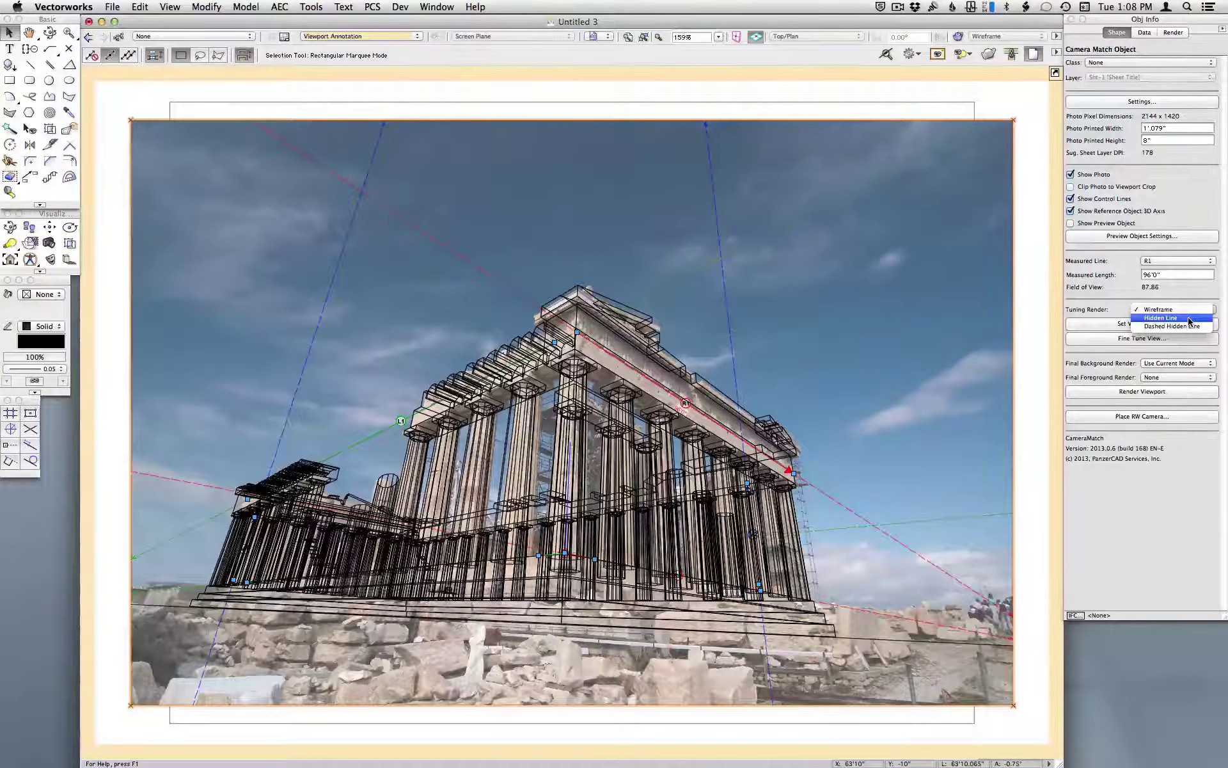
{"action": "left_click", "coordinate": [1189, 318]}
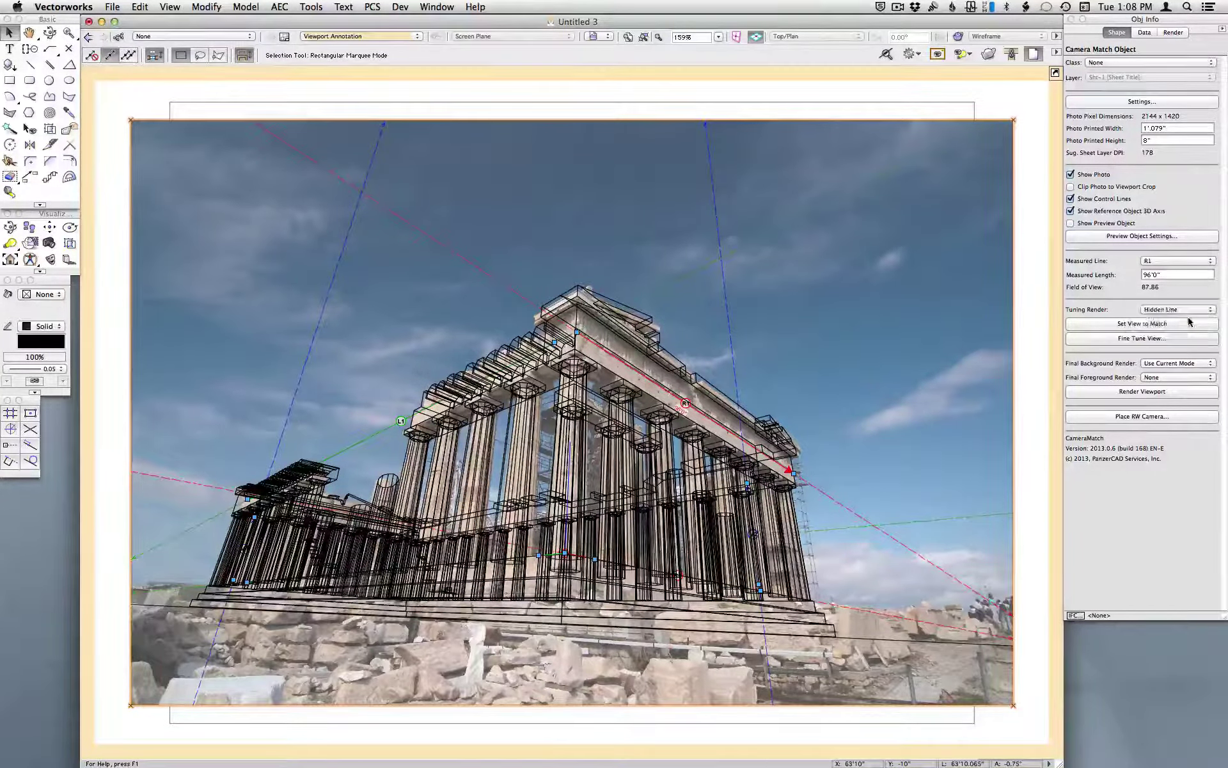
{"action": "left_click", "coordinate": [1152, 324]}
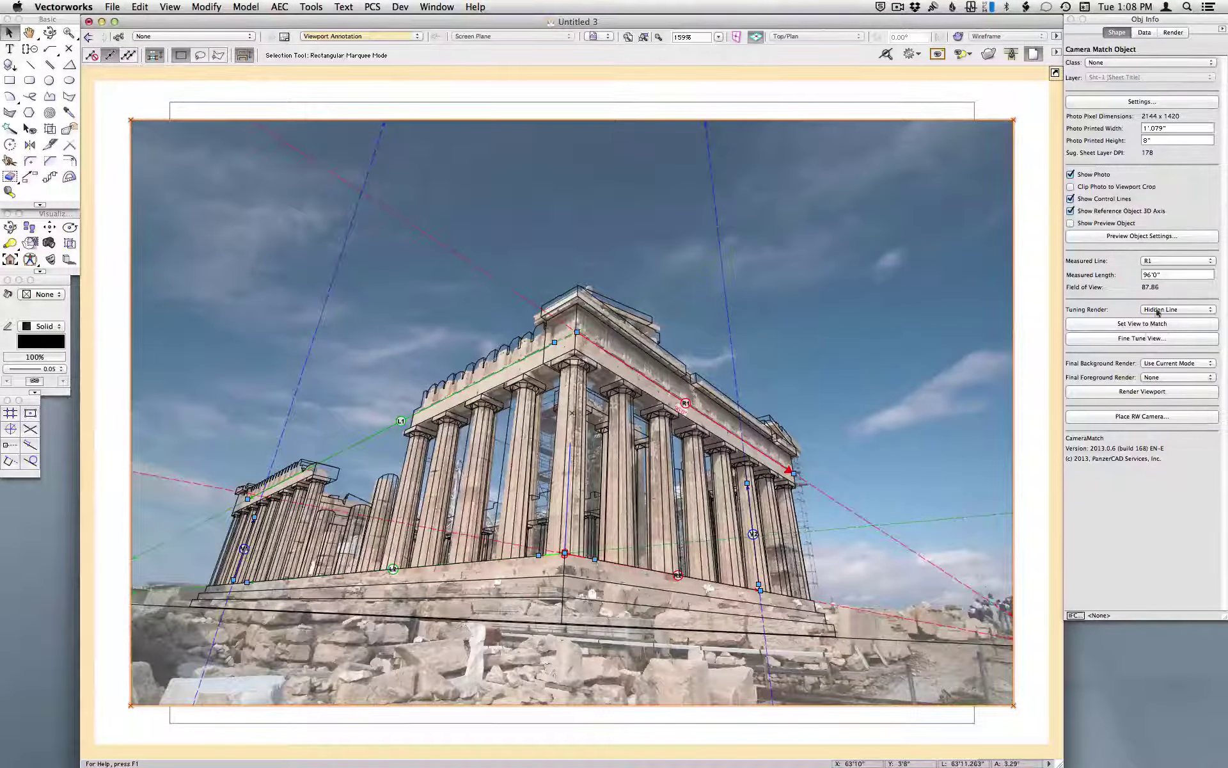
Fine-tune the matched view by shifting the vertical vanishing point slightly downward, and save the adjustment
{"action": "left_click", "coordinate": [1134, 339]}
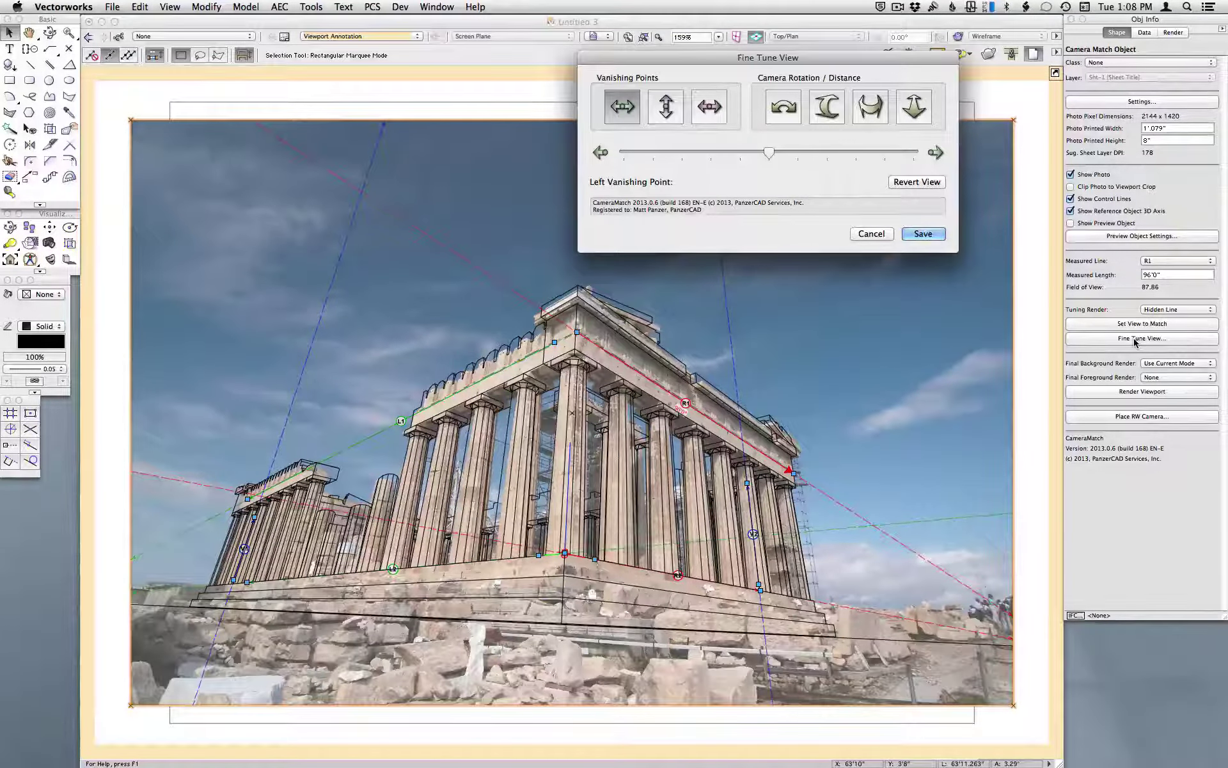
{"action": "left_click_drag", "start_coordinate": [869, 55], "coordinate": [927, 106]}
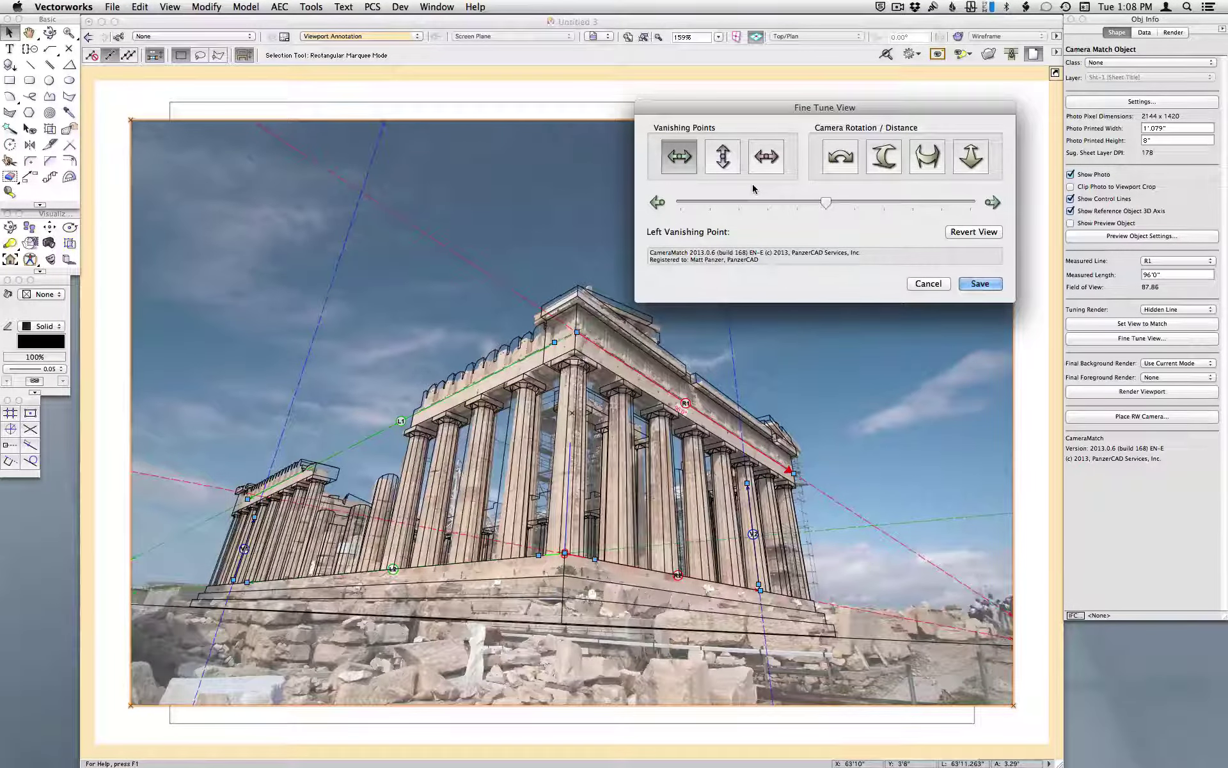
{"action": "left_click", "coordinate": [725, 157]}
{"action": "mouse_move", "coordinate": [762, 109]}
{"action": "left_mouse_down"}
{"action": "mouse_move", "coordinate": [789, 120]}
{"action": "mouse_move", "coordinate": [782, 98]}
{"action": "left_mouse_up"}
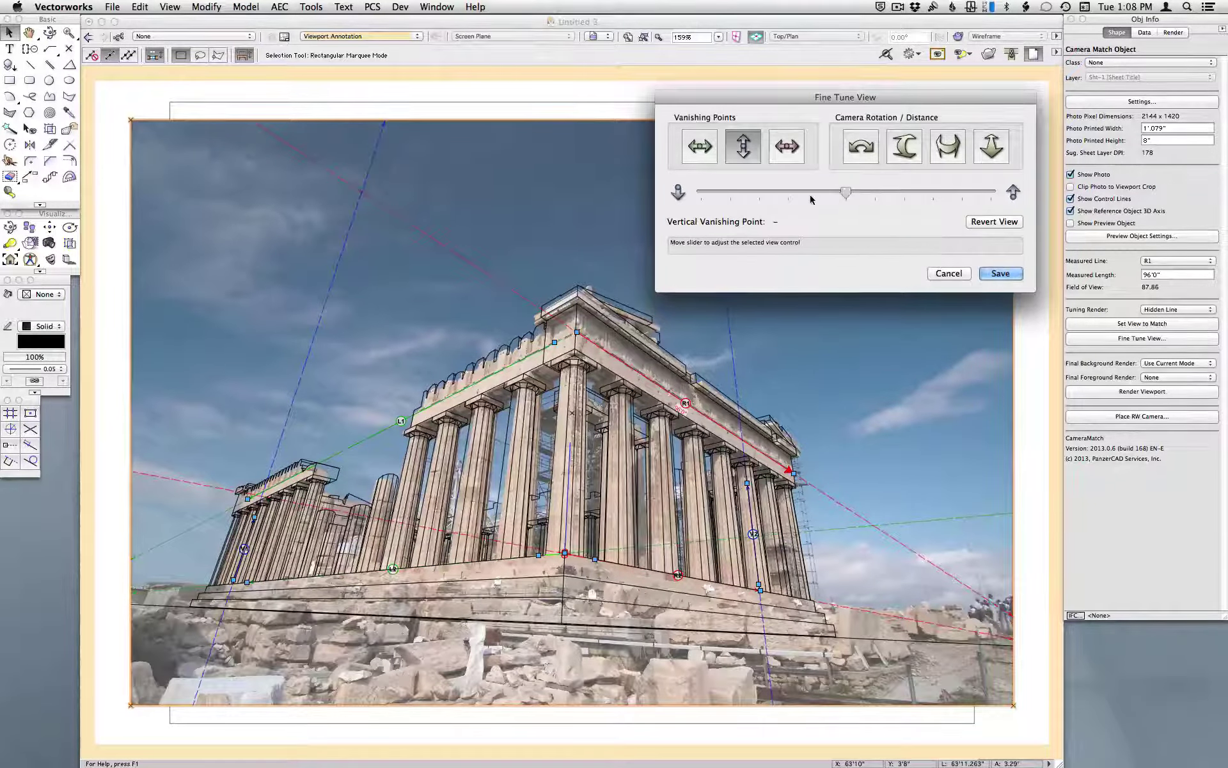
{"action": "mouse_move", "coordinate": [811, 199]}
{"action": "left_mouse_down"}
{"action": "mouse_move", "coordinate": [767, 195]}
{"action": "mouse_move", "coordinate": [770, 211]}
{"action": "mouse_move", "coordinate": [828, 214]}
{"action": "left_mouse_up"}
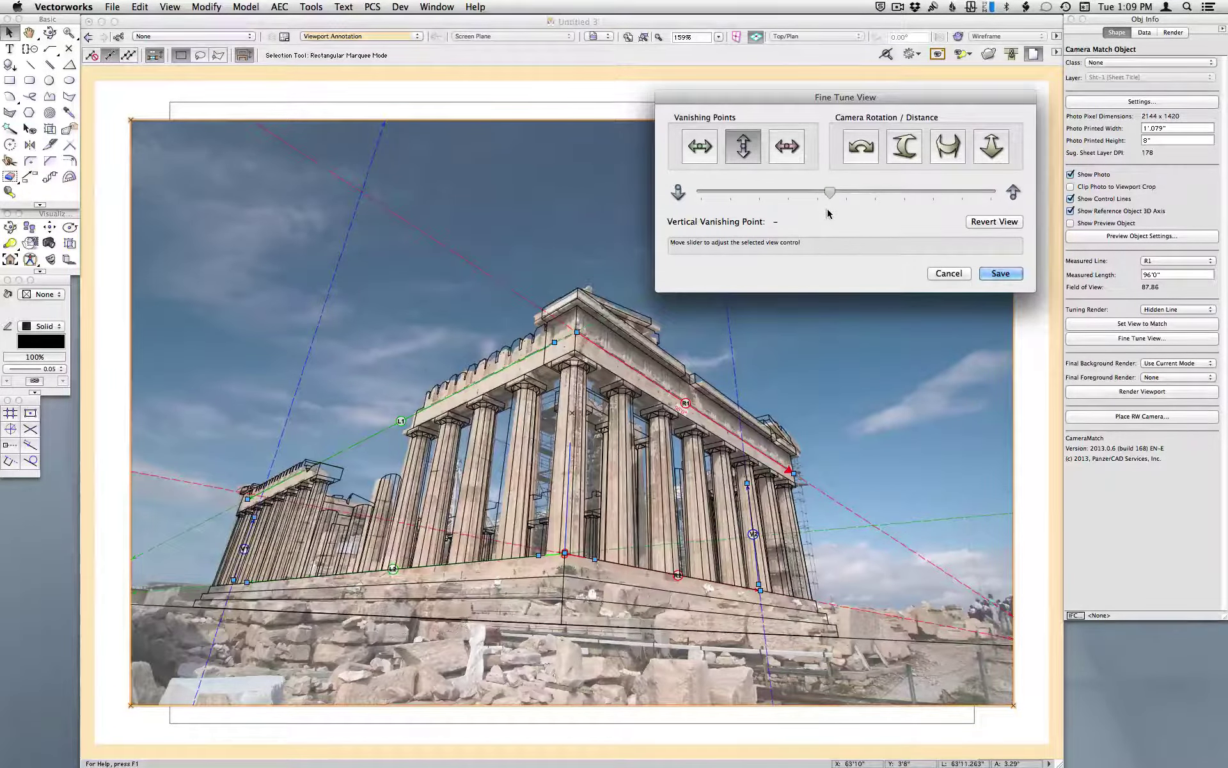
{"action": "left_click_drag", "start_coordinate": [828, 214], "coordinate": [827, 214]}
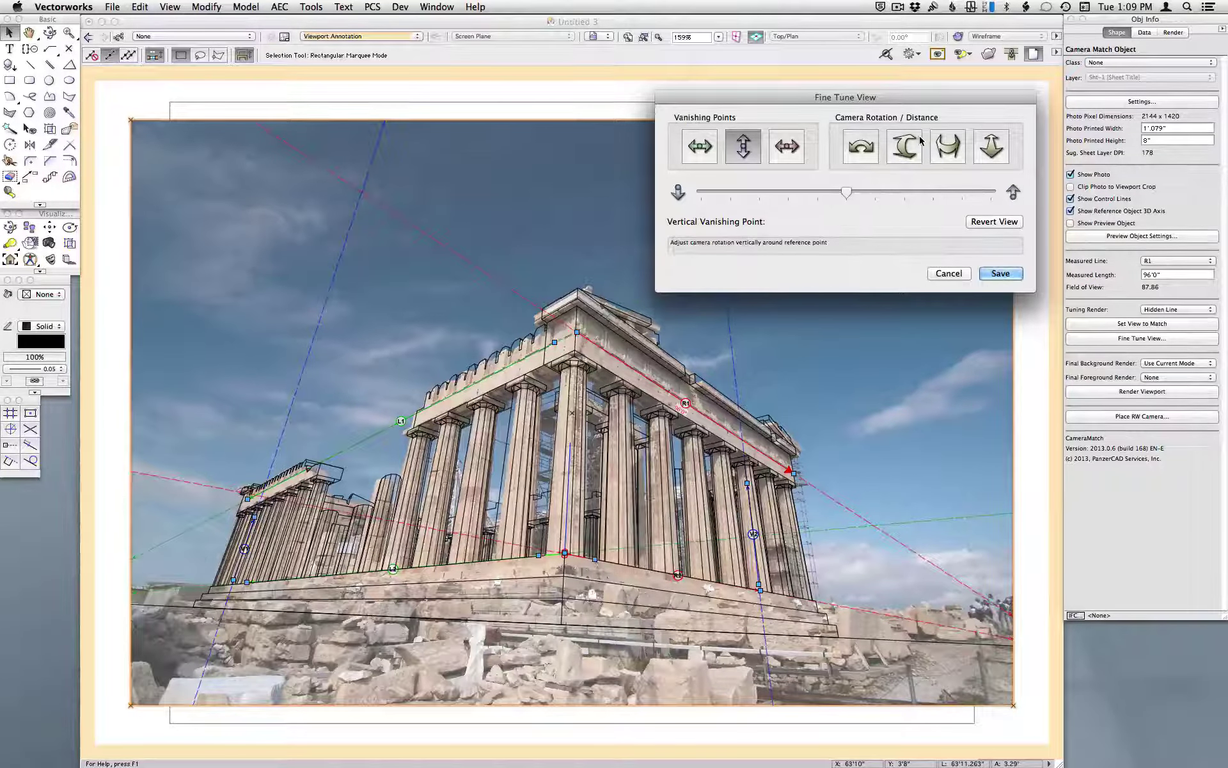
{"action": "left_click_drag", "start_coordinate": [920, 99], "coordinate": [829, 155]}
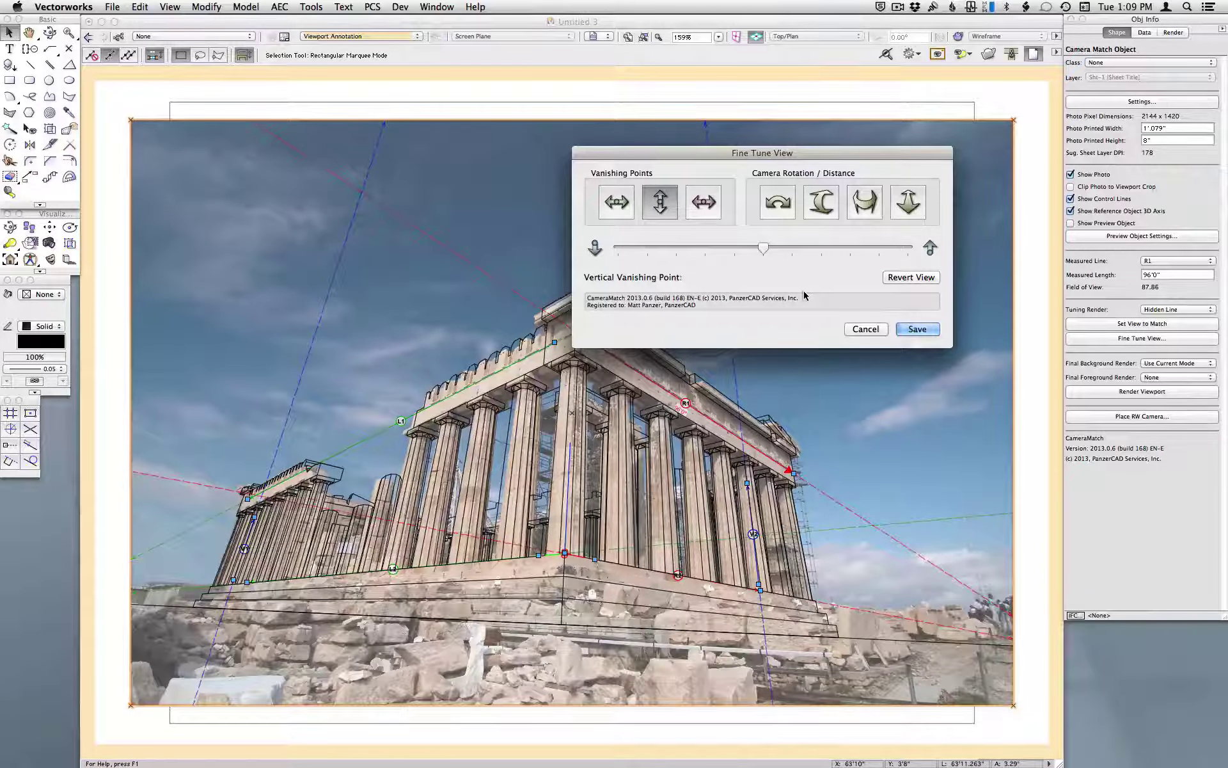
{"action": "left_click", "coordinate": [917, 328]}
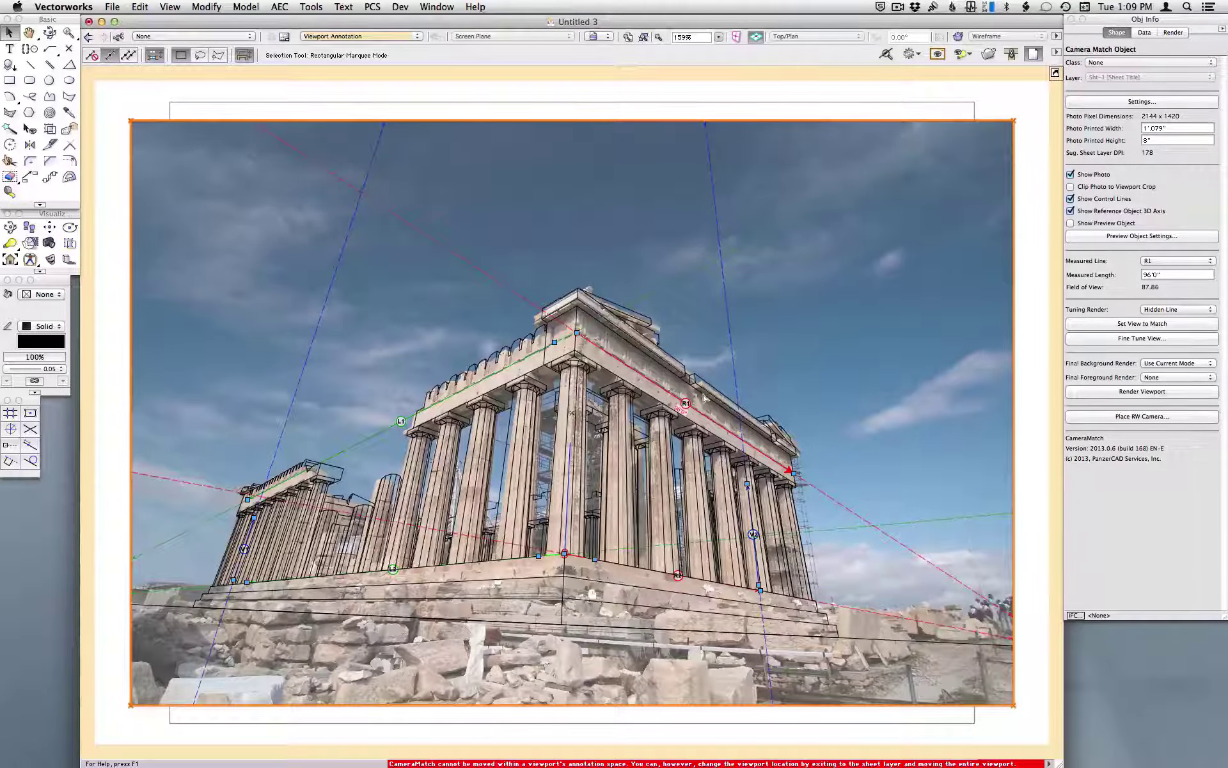
Try several camera tilt adjustments in the view fine-tuning and revert the view
{"action": "left_click", "coordinate": [1153, 339]}
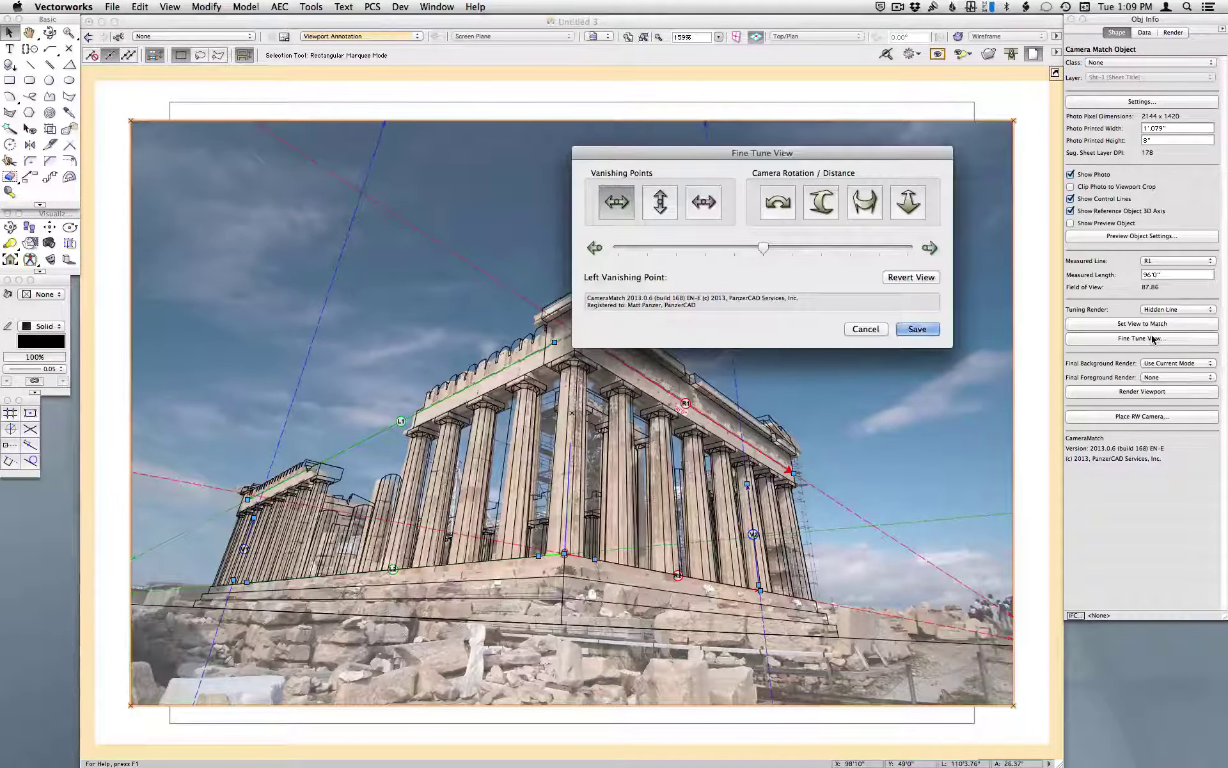
{"action": "left_click_drag", "start_coordinate": [760, 154], "coordinate": [813, 112]}
{"action": "left_click", "coordinate": [782, 184]}
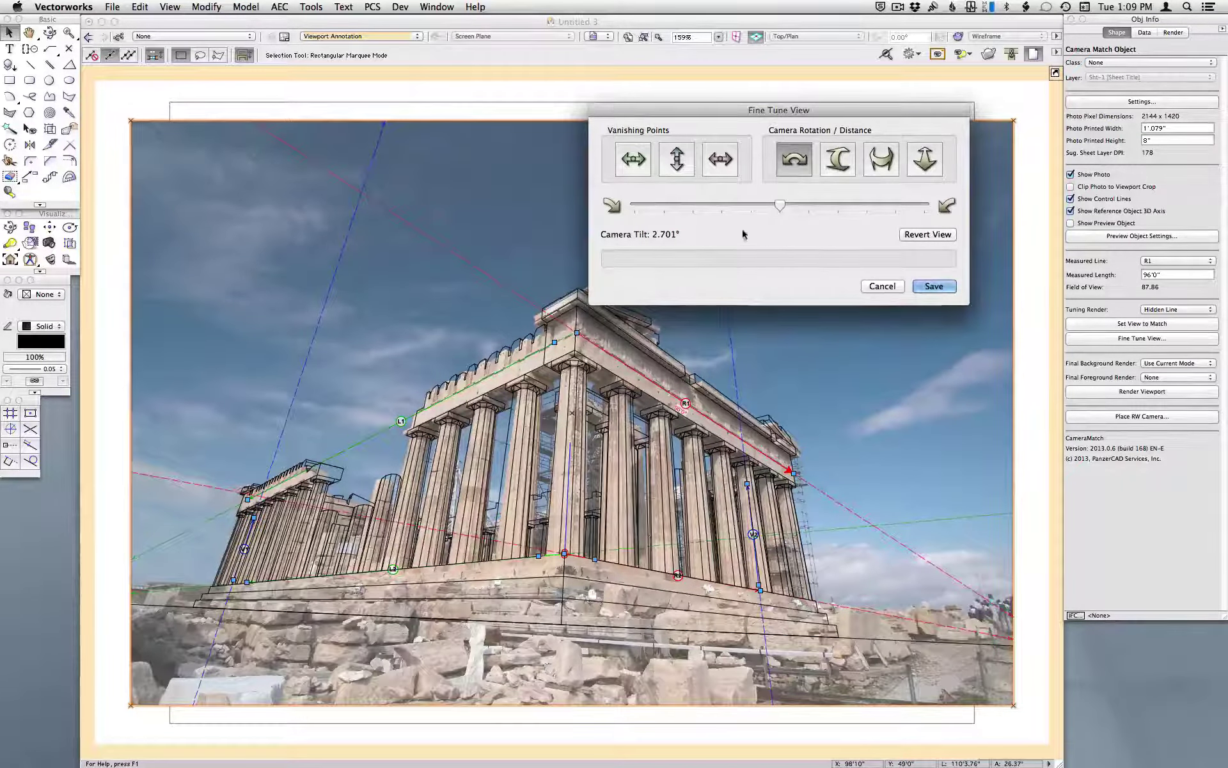
{"action": "left_click_drag", "start_coordinate": [812, 205], "coordinate": [684, 207]}
{"action": "left_click_drag", "start_coordinate": [616, 237], "coordinate": [608, 238]}
{"action": "left_click_drag", "start_coordinate": [665, 206], "coordinate": [686, 206]}
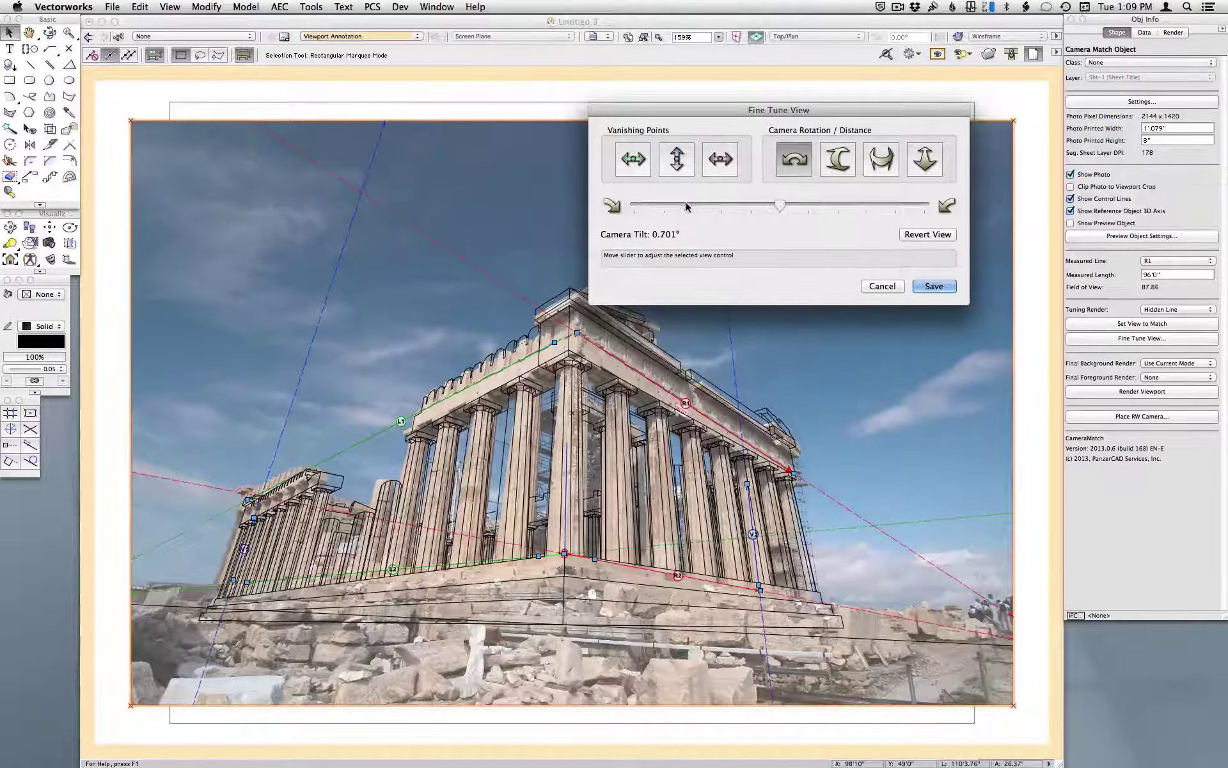
{"action": "left_click", "coordinate": [687, 206]}
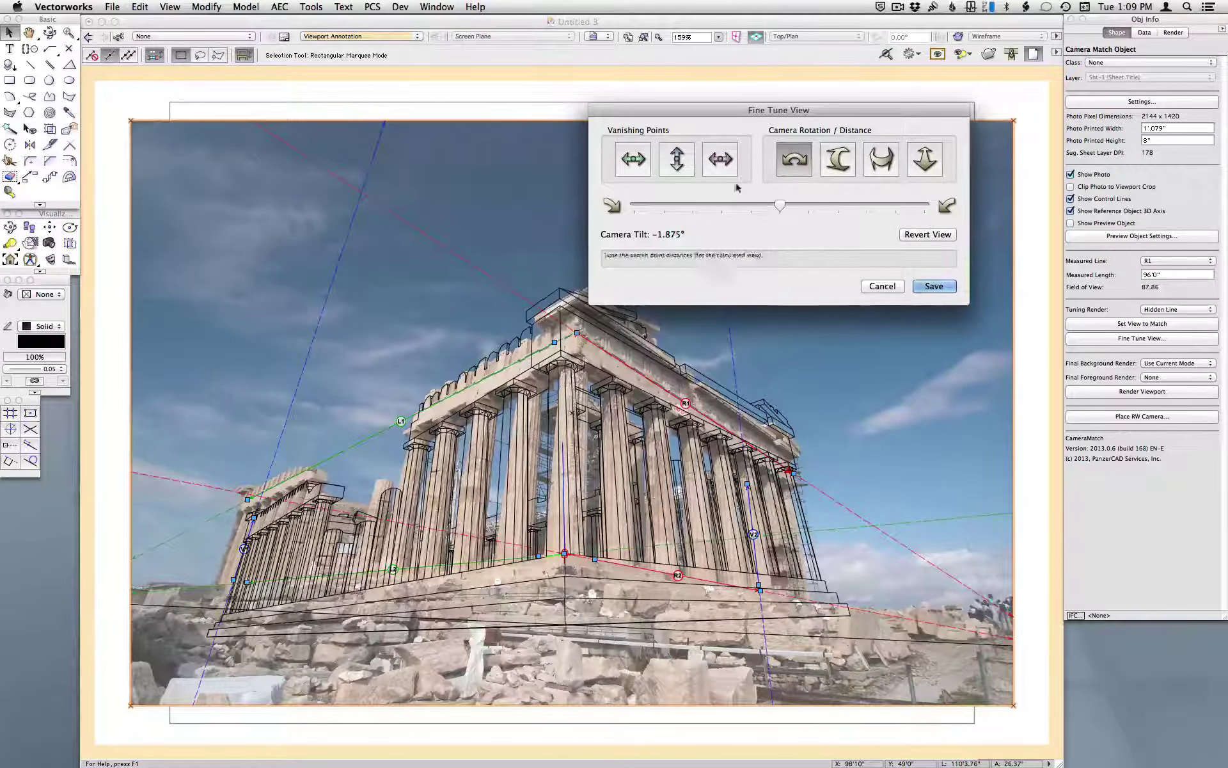
{"action": "left_click", "coordinate": [928, 234]}
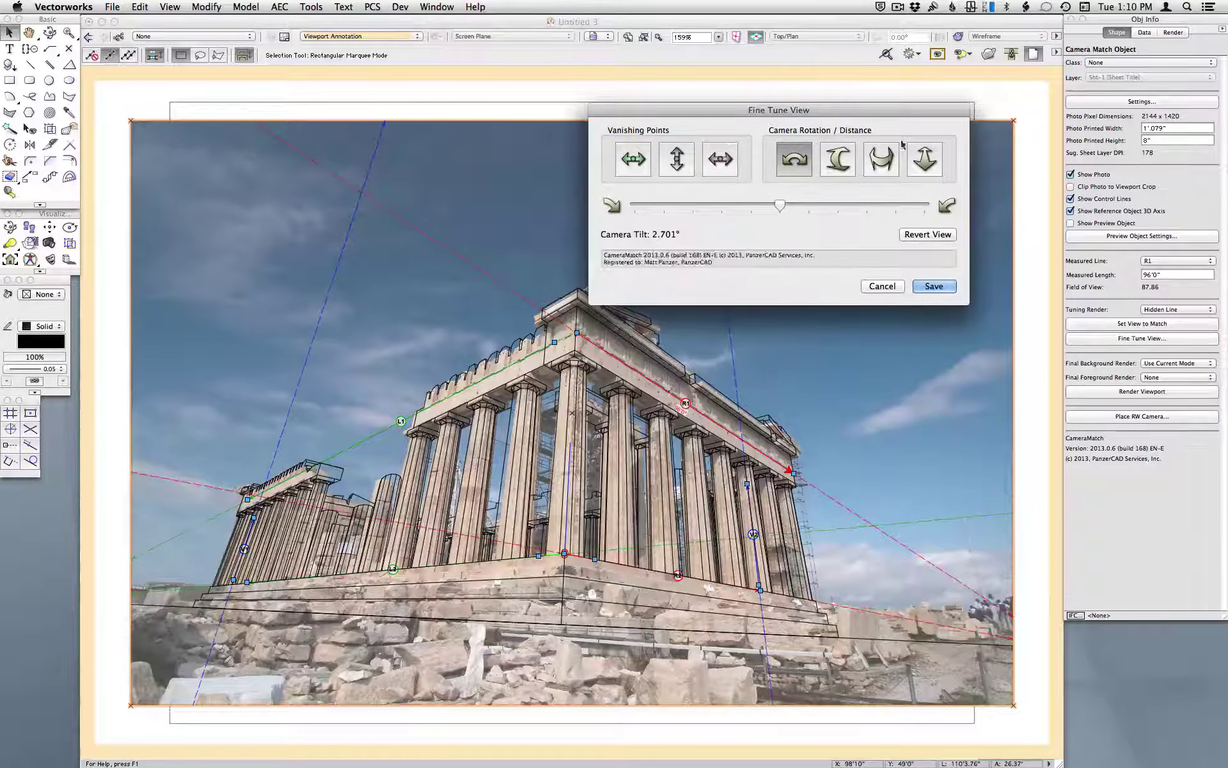
Try camera tilt changes in both directions and a camera vertical rotation increase of about 2.9°
{"action": "left_click", "coordinate": [800, 160]}
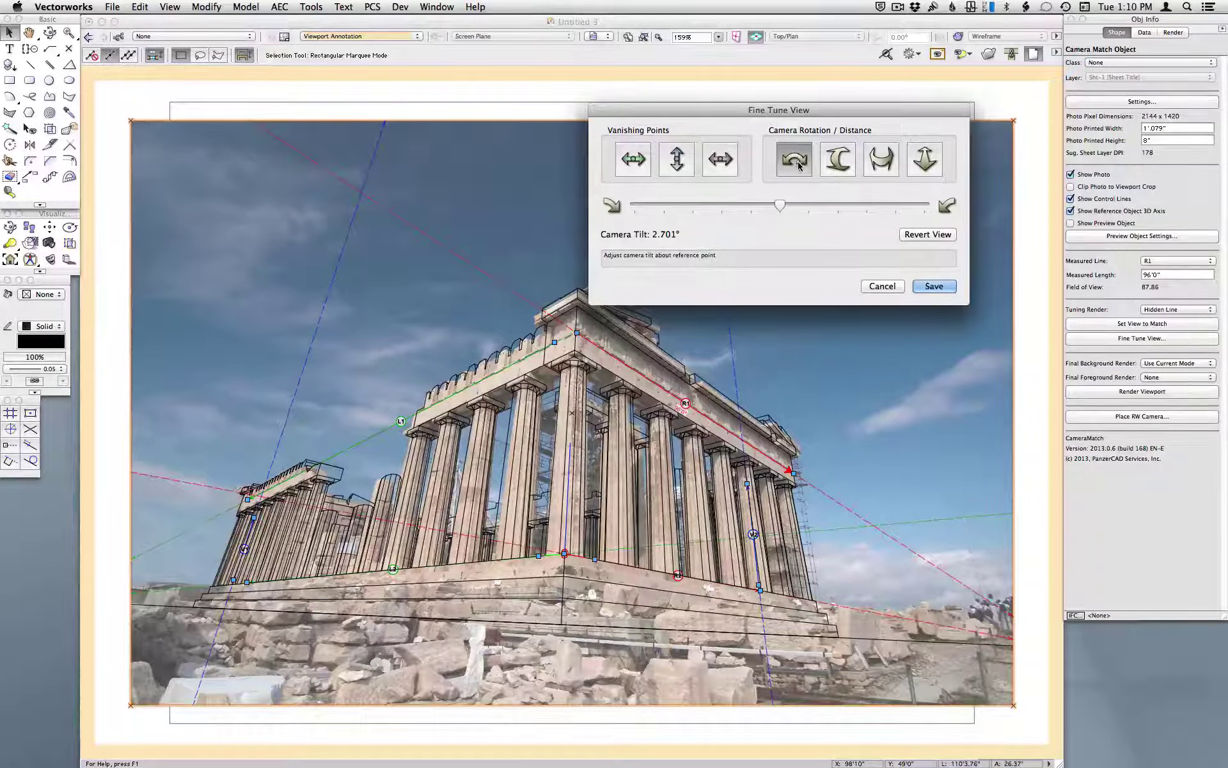
{"action": "left_click_drag", "start_coordinate": [852, 211], "coordinate": [637, 205]}
{"action": "left_click", "coordinate": [877, 207]}
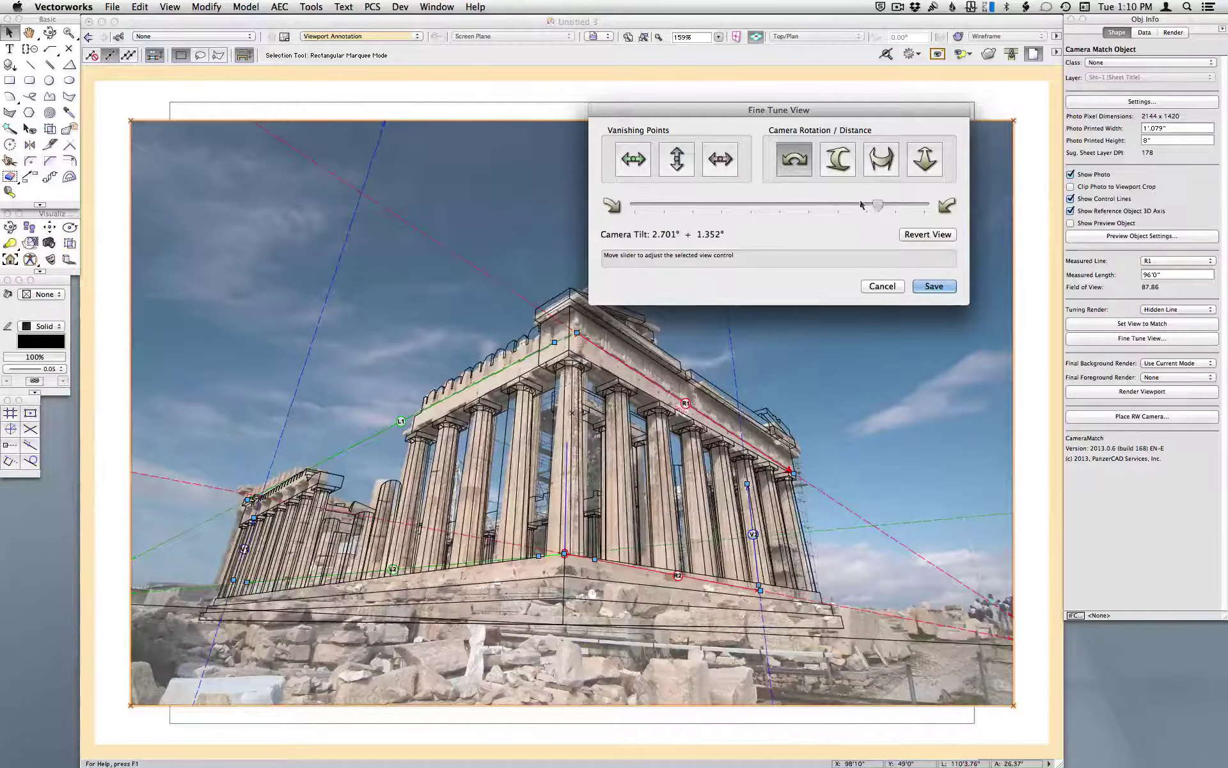
{"action": "left_click", "coordinate": [837, 162]}
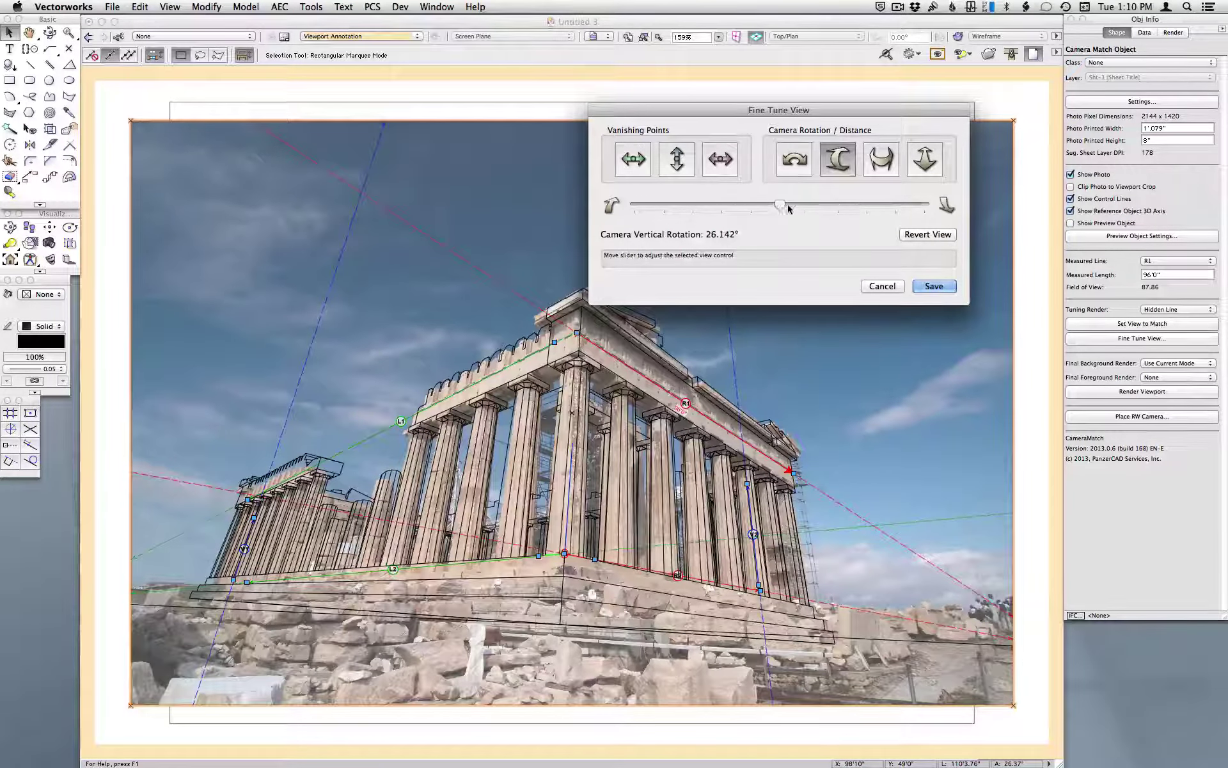
{"action": "mouse_move", "coordinate": [955, 208]}
{"action": "left_mouse_down"}
{"action": "mouse_move", "coordinate": [658, 208]}
{"action": "mouse_move", "coordinate": [953, 209]}
{"action": "left_mouse_up"}
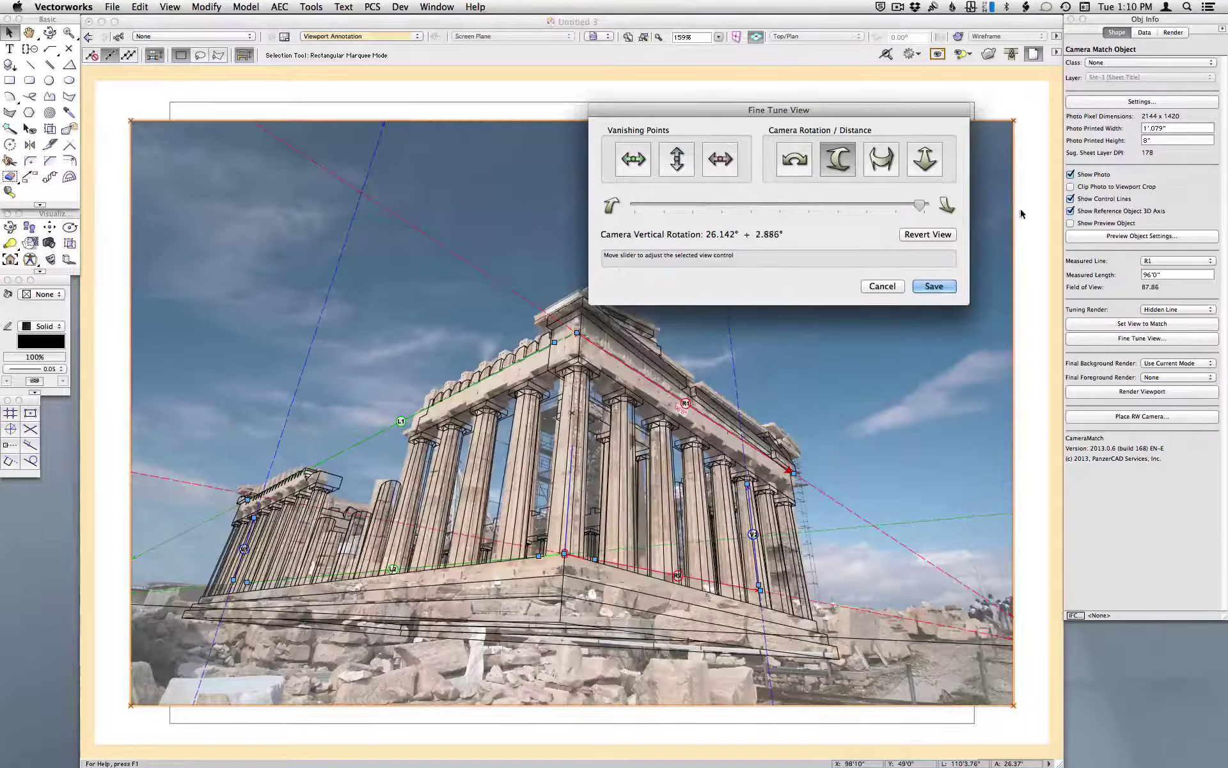
Try rotating the camera horizontally around the reference point, by 3° one way and several degrees the other way
{"action": "left_click", "coordinate": [890, 165]}
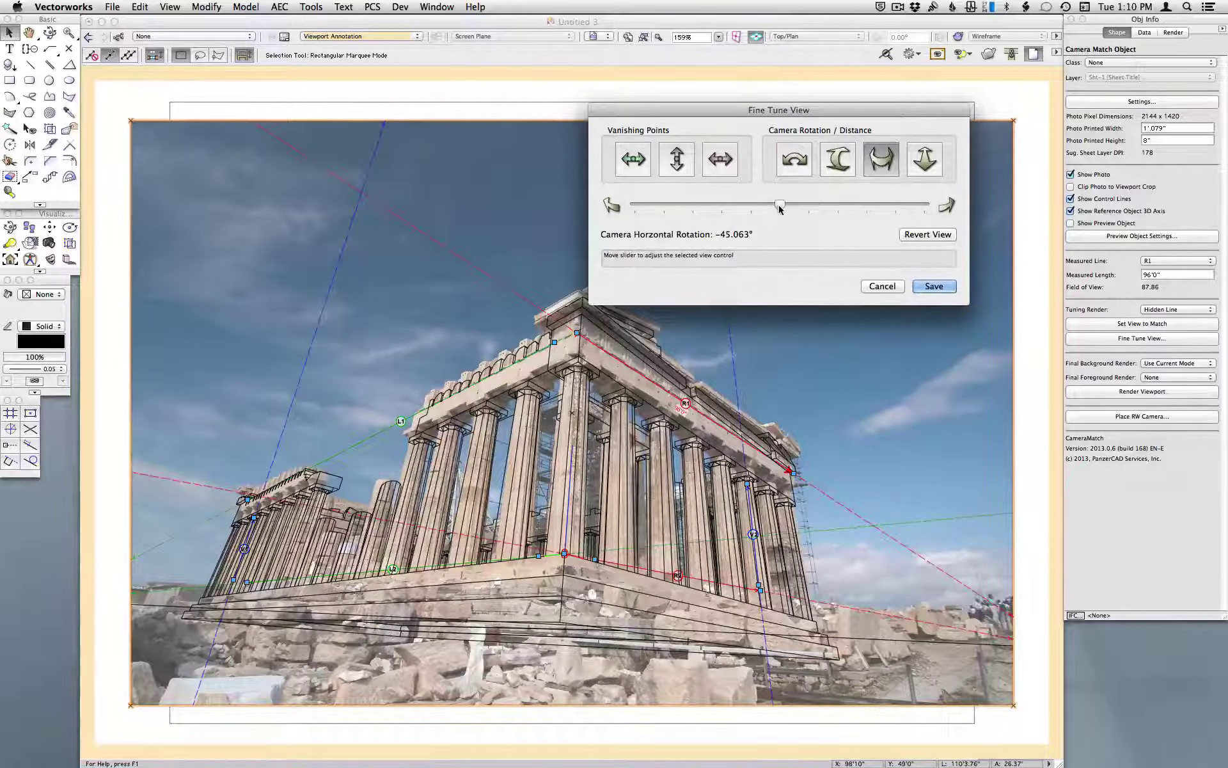
{"action": "left_click_drag", "start_coordinate": [832, 210], "coordinate": [1022, 194]}
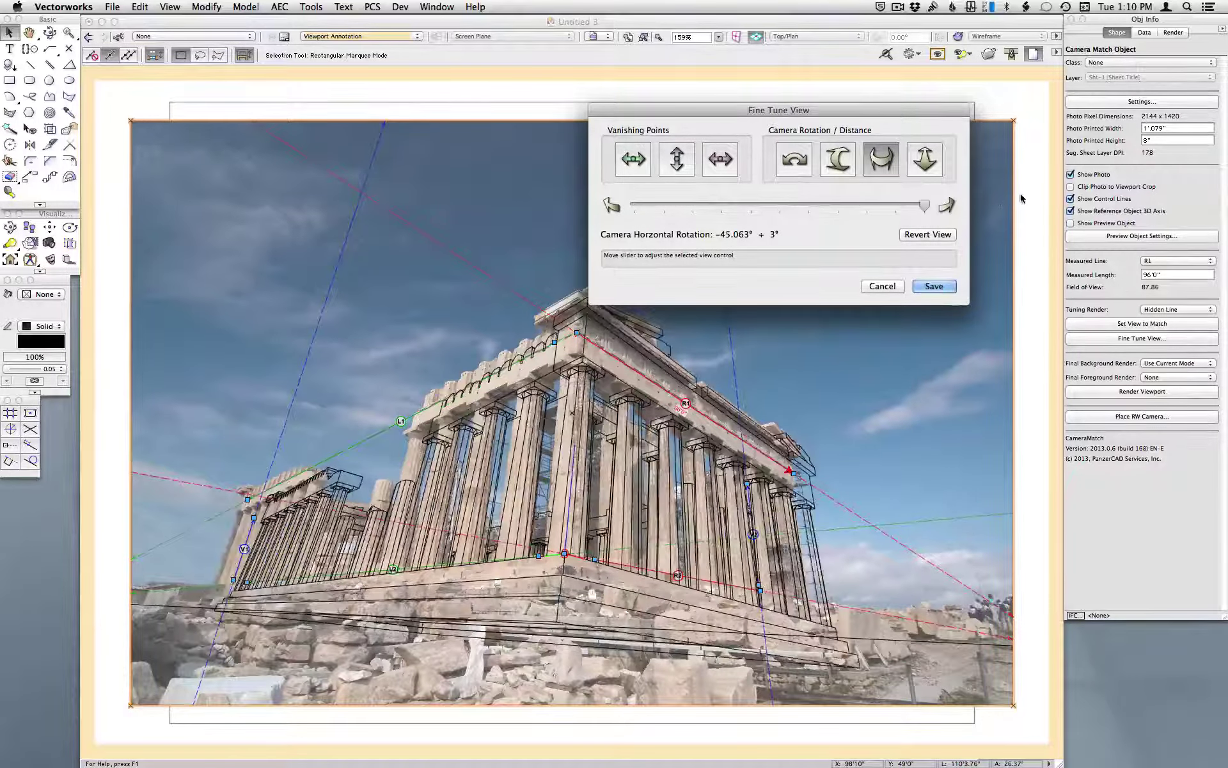
{"action": "left_click_drag", "start_coordinate": [836, 204], "coordinate": [618, 204]}
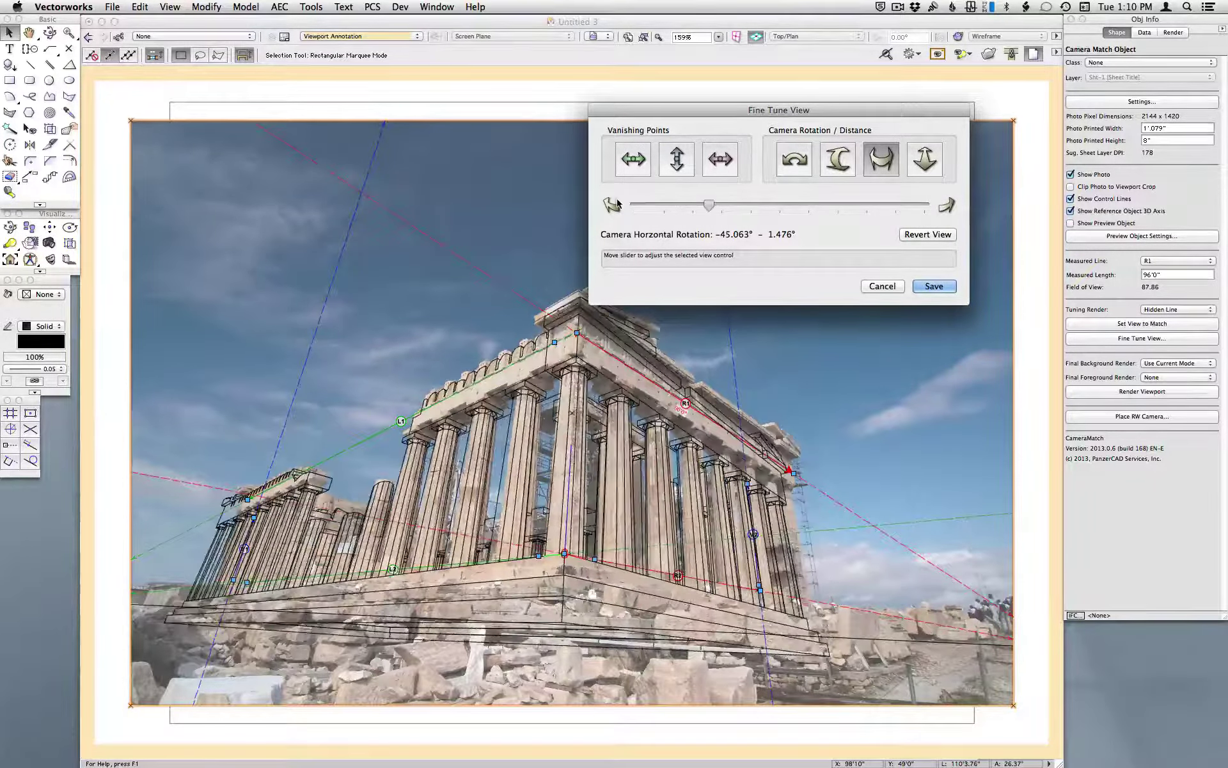
{"action": "left_click", "coordinate": [663, 206]}
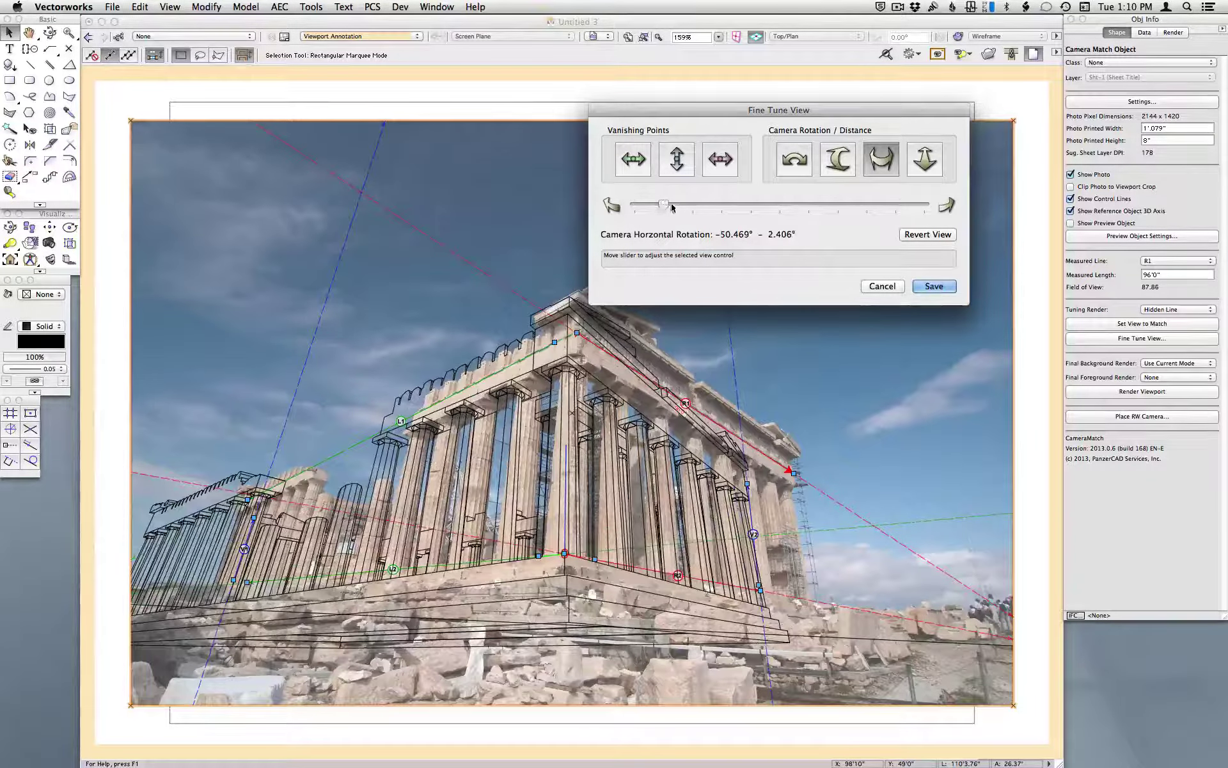
Try camera distance adjustments before and after reverting the view, and cancel the fine-tuning without saving
{"action": "left_click", "coordinate": [925, 159]}
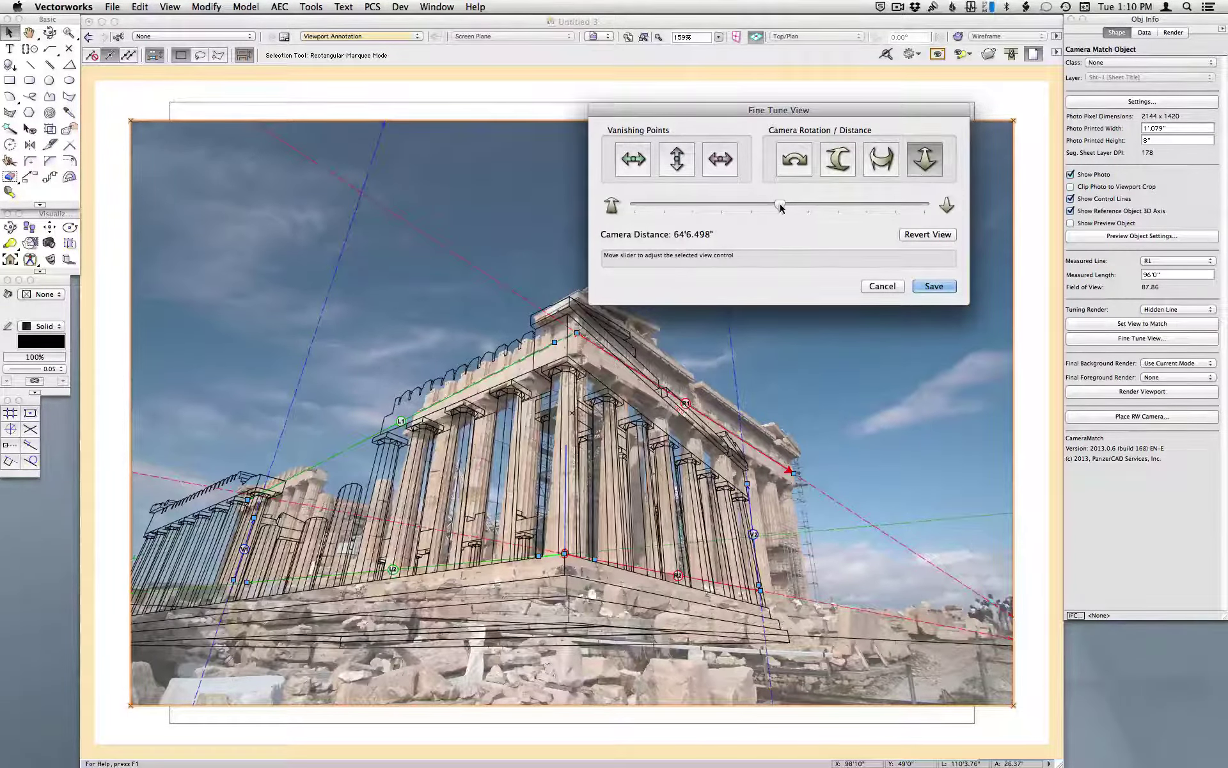
{"action": "left_click", "coordinate": [745, 206]}
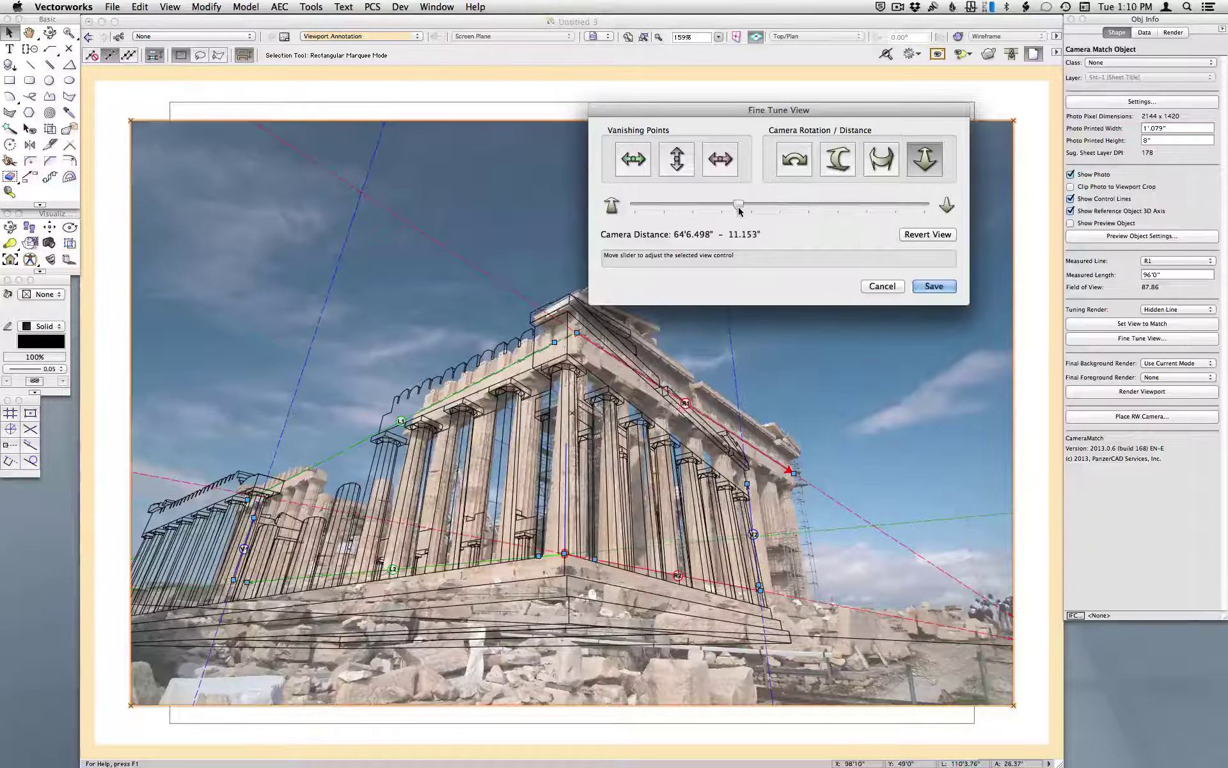
{"action": "left_click", "coordinate": [926, 235]}
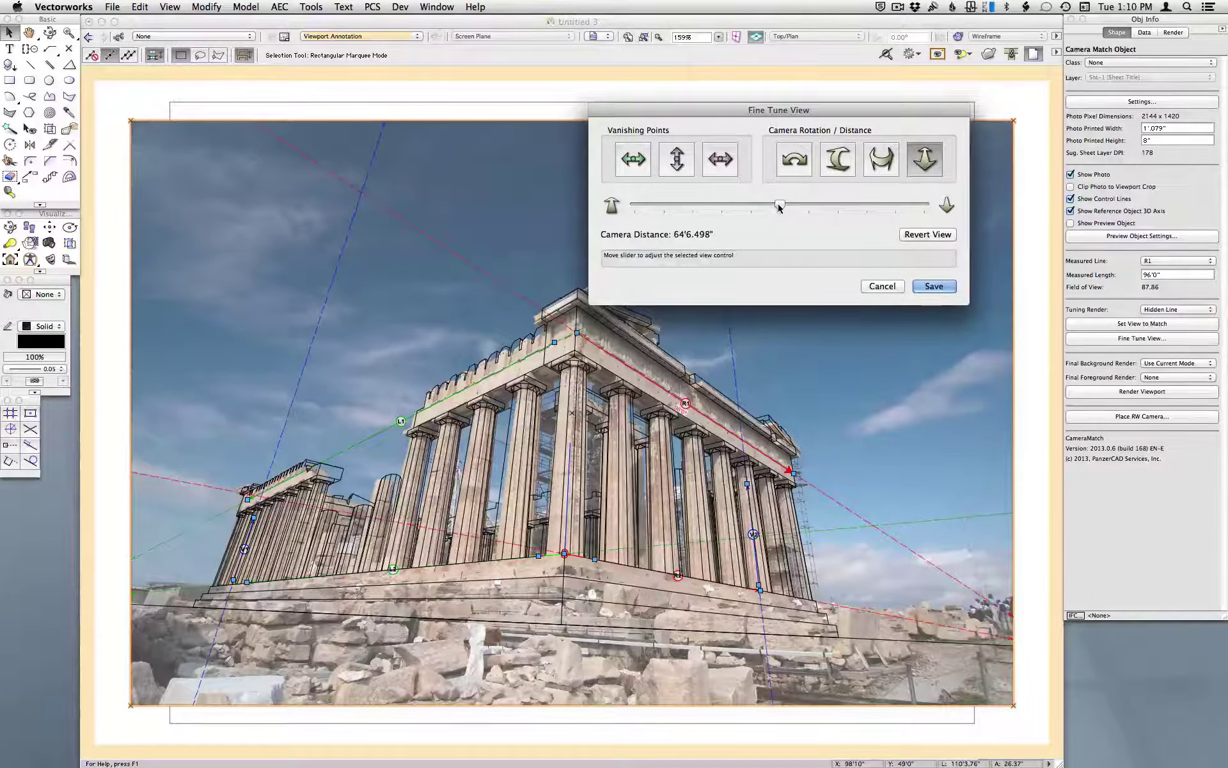
{"action": "mouse_move", "coordinate": [779, 206]}
{"action": "left_mouse_down"}
{"action": "mouse_move", "coordinate": [735, 214]}
{"action": "mouse_move", "coordinate": [797, 209]}
{"action": "left_mouse_up"}
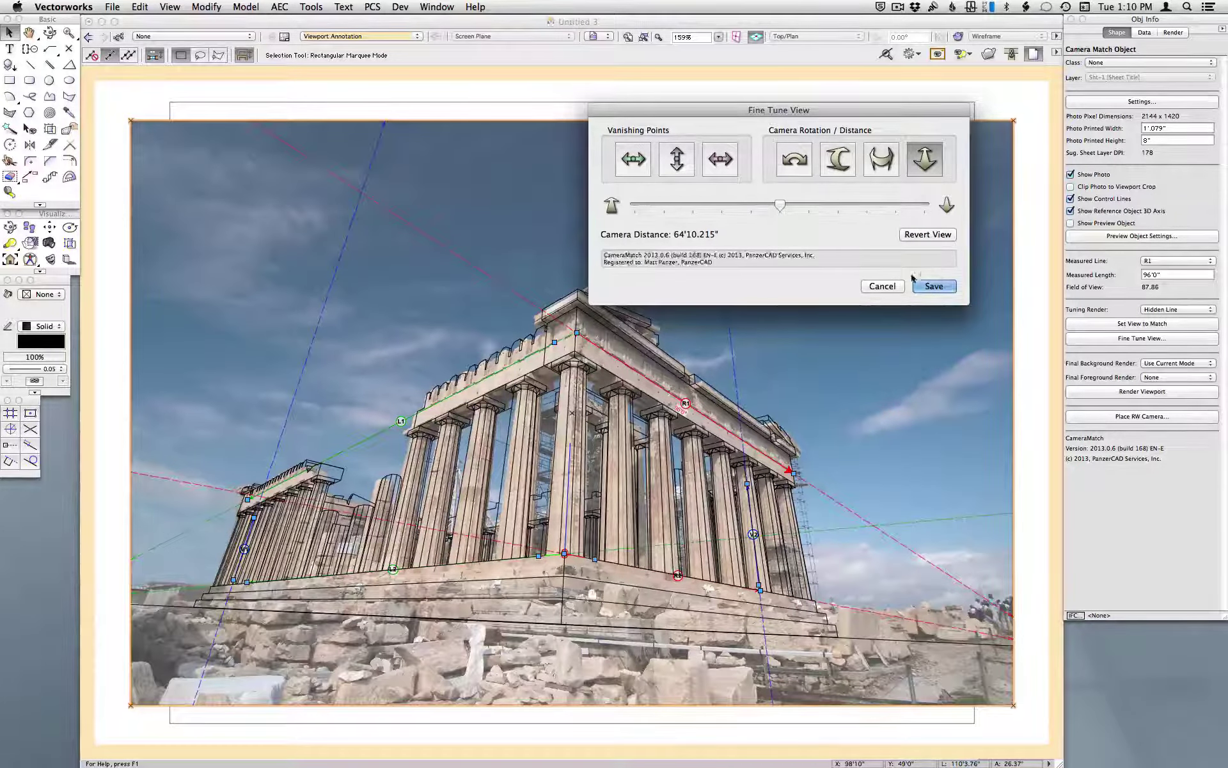
{"action": "left_click", "coordinate": [882, 287]}
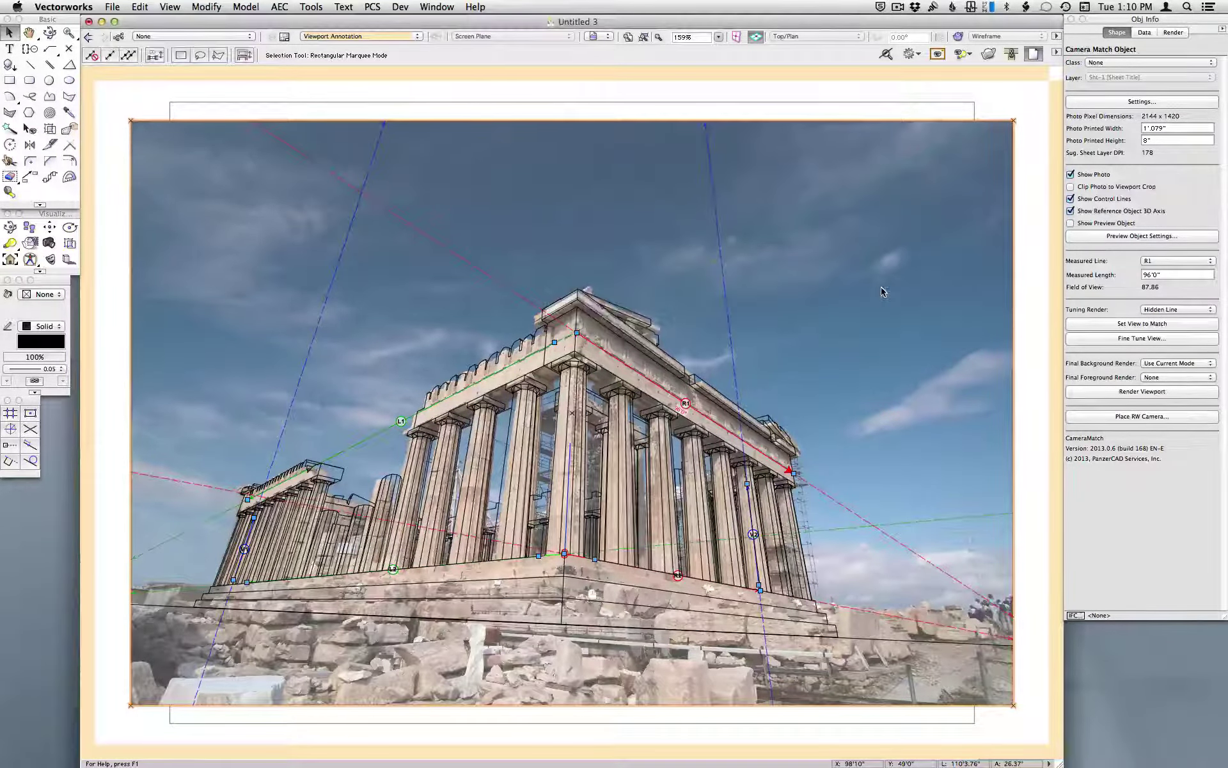